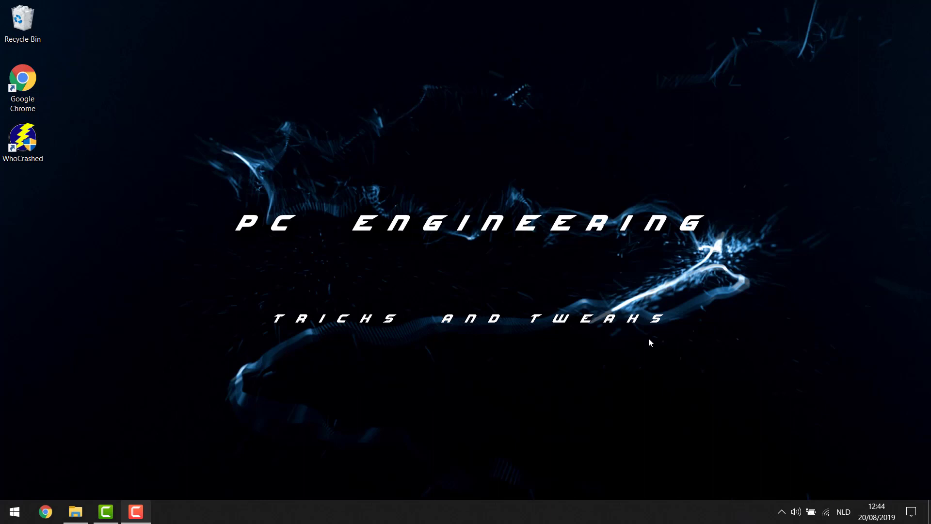
Launch the WhoCrashed application from the desktop.
left_click(30, 154)
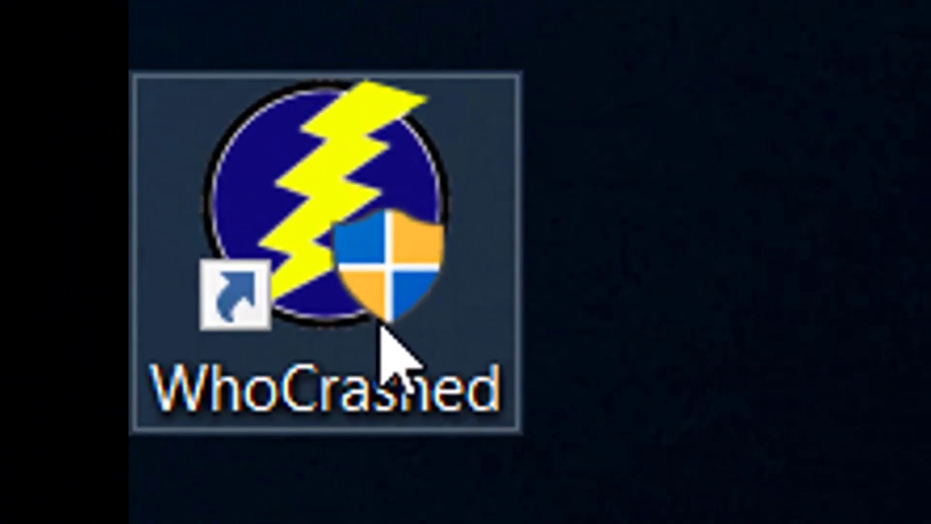
left_click(381, 327)
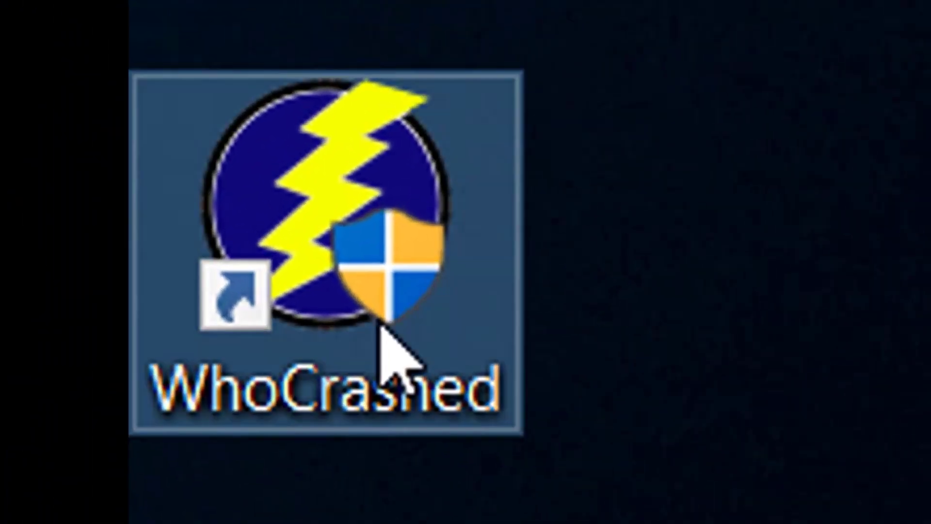
double_click(381, 326)
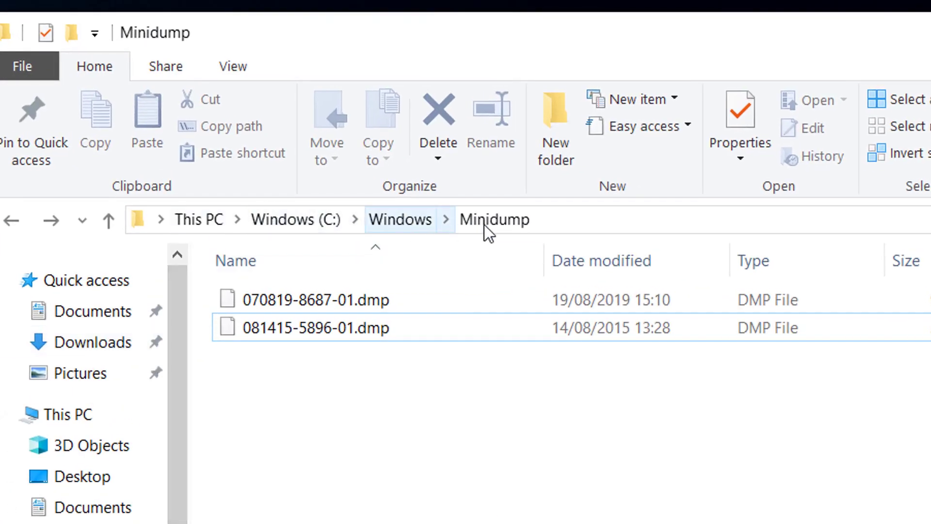
left_click(319, 301)
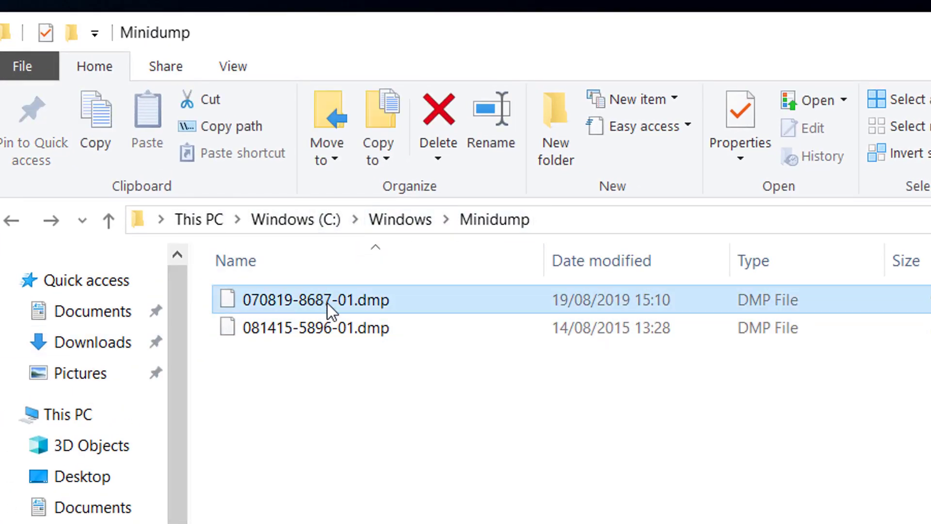
left_click(339, 329)
left_click(344, 300)
left_click(379, 394)
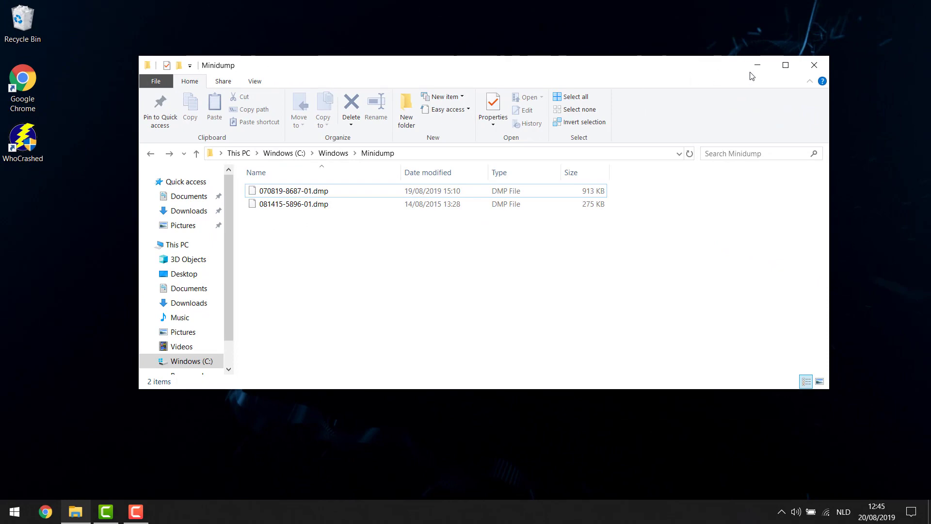
left_click(763, 71)
left_click(29, 150)
Open WhoCrashed and run Analyze on both minidump crash files.
double_click(29, 149)
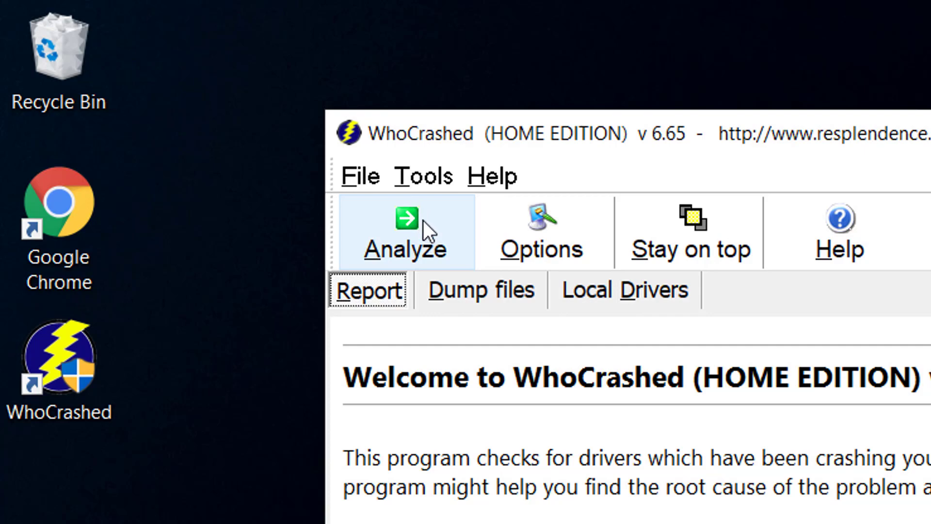
left_click(405, 238)
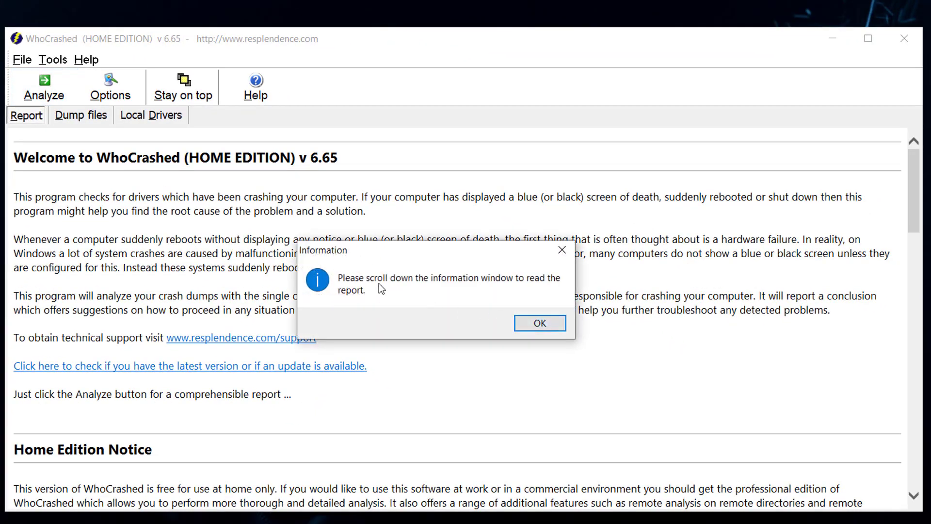
Scroll the report to the 08/07/2019 crash and select its culprit module idsvia64.sys.
left_click(542, 326)
left_click_drag(921, 185, 926, 326)
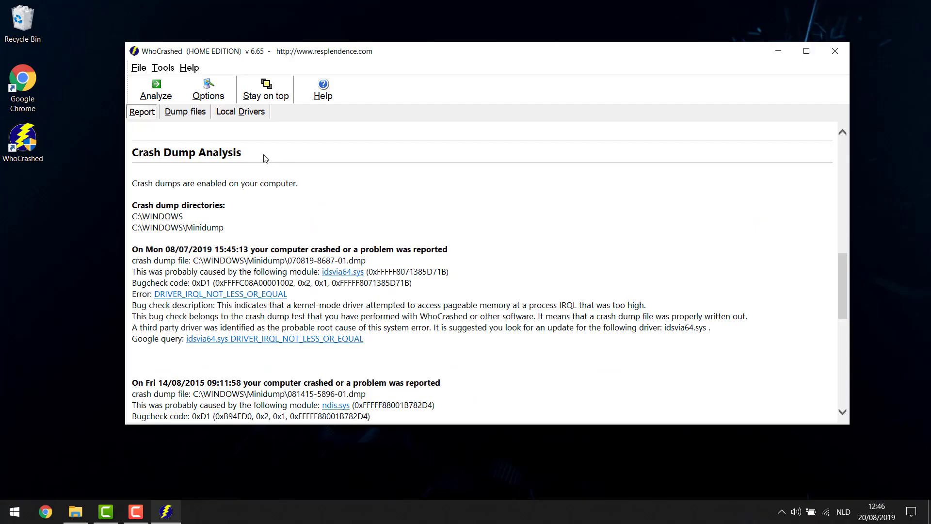
scroll(148, 160, "down", 3)
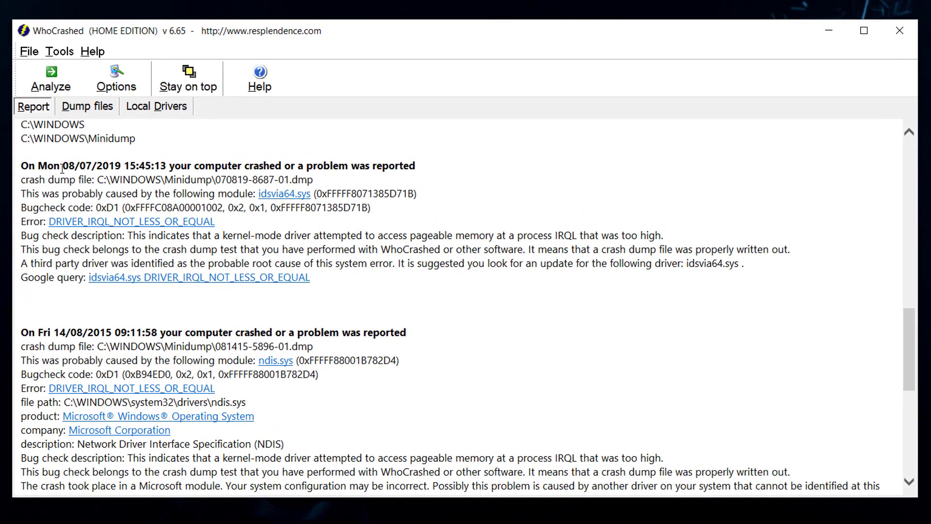
left_click_drag(67, 165, 102, 172)
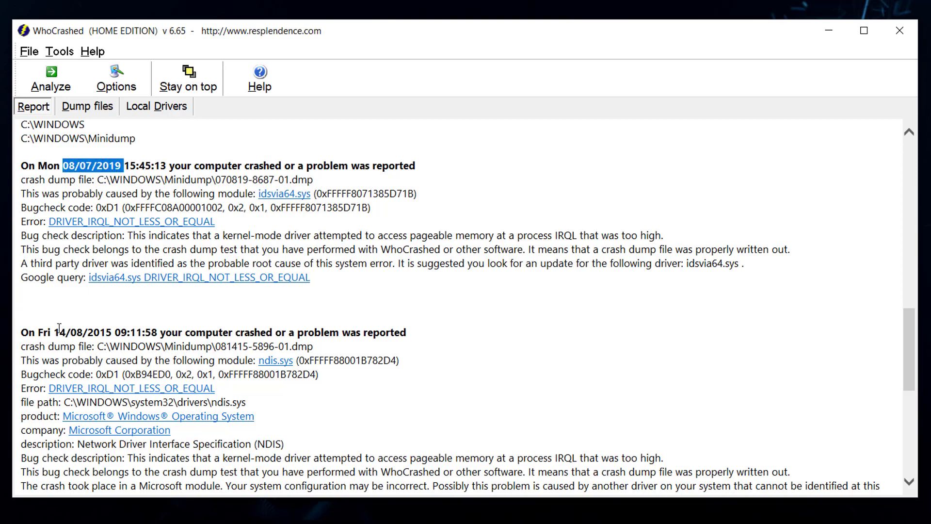
left_click(74, 199)
scroll(176, 267, "up", 1)
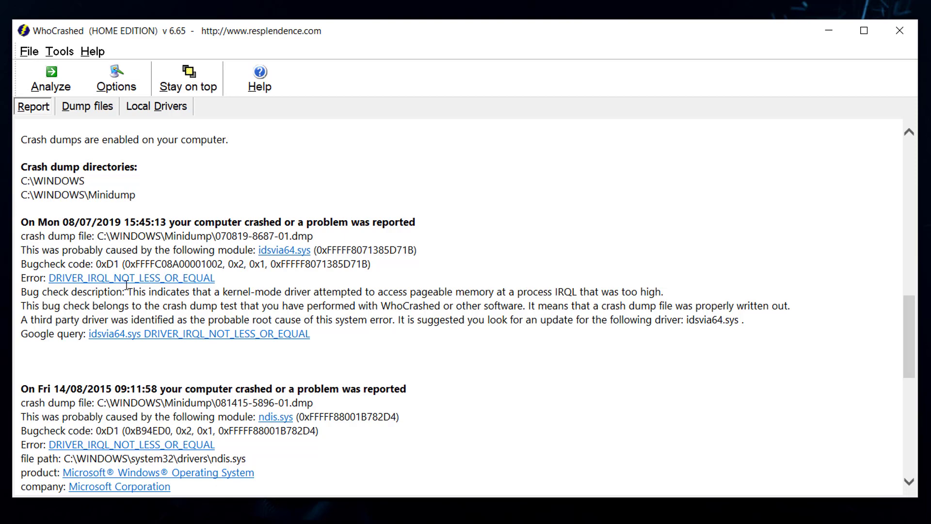
left_click_drag(259, 251, 311, 250)
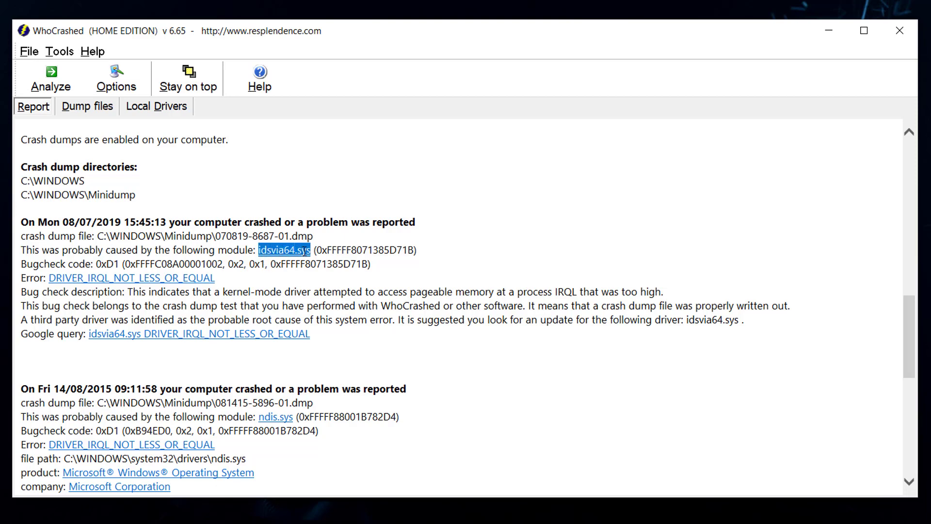
Search Google for idsvia64.sys and review the Symantec Support result TECH240801.
left_click(281, 276)
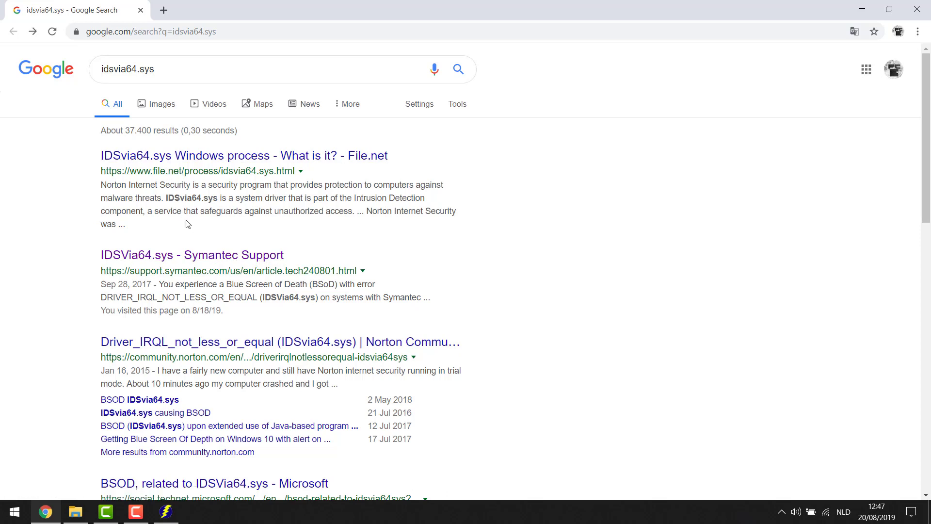
left_click_drag(186, 246, 197, 269)
left_click(197, 267)
left_click(156, 258)
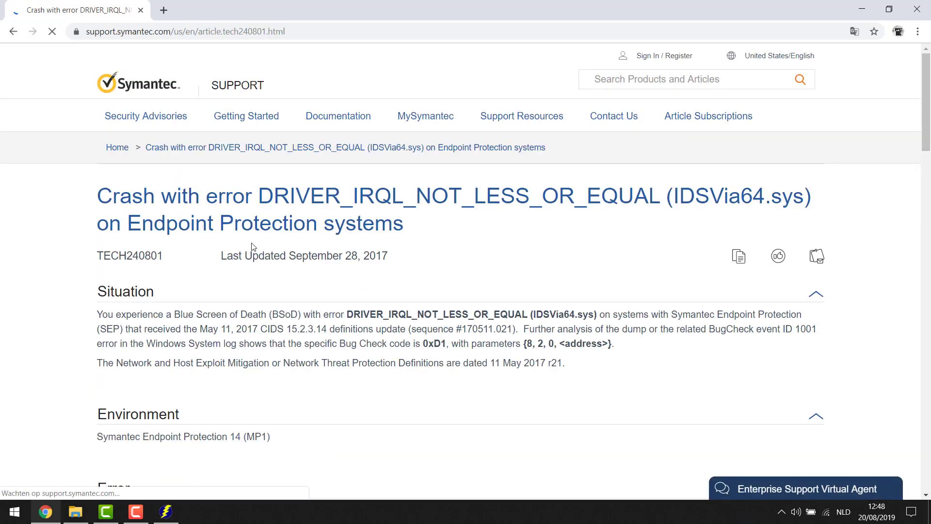
scroll(124, 253, "down", 1)
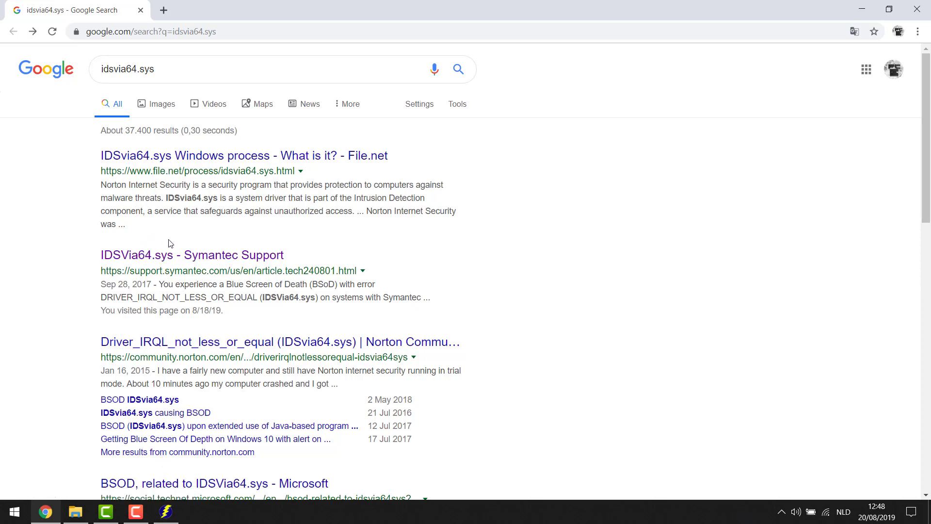
Close Chrome and highlight the 14/08/2015 ndis.sys crash description in the WhoCrashed report.
left_click(166, 511)
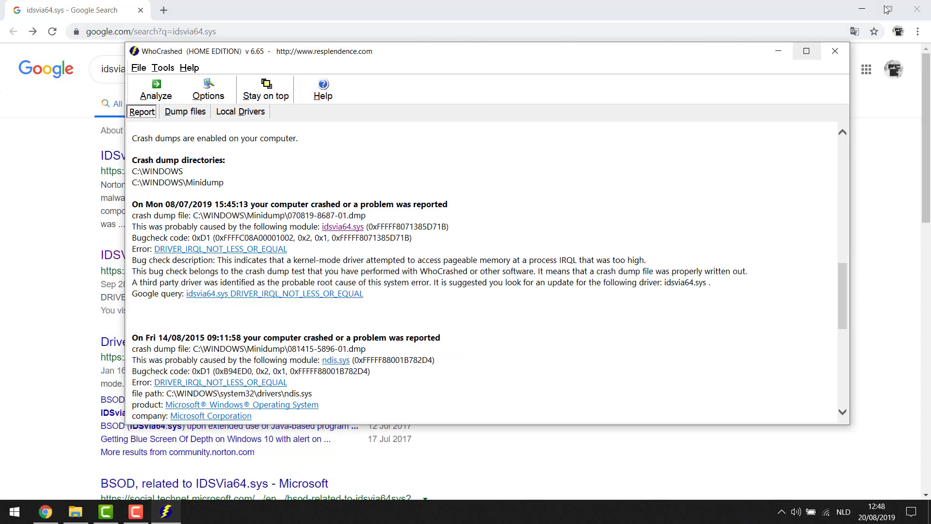
left_click(927, 18)
scroll(321, 270, "down", 3)
left_click(278, 320)
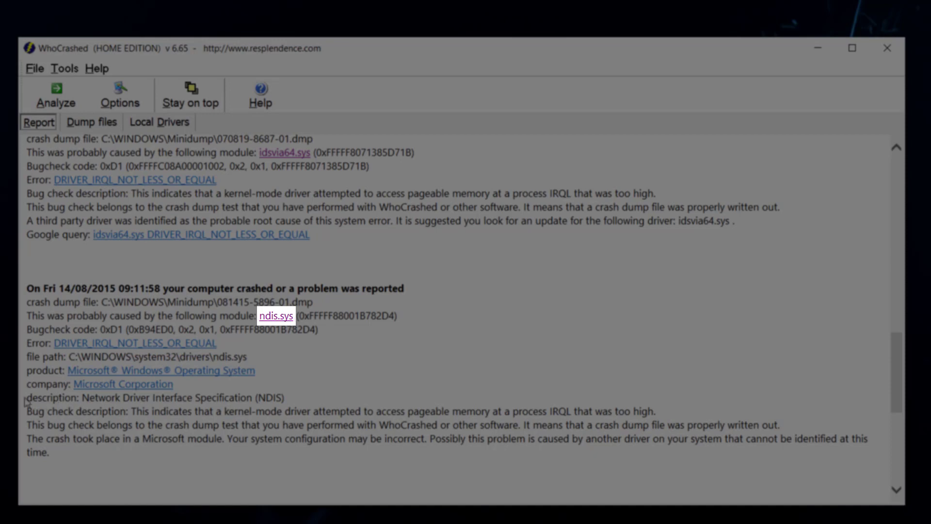
left_click_drag(27, 402, 281, 397)
left_click(331, 395)
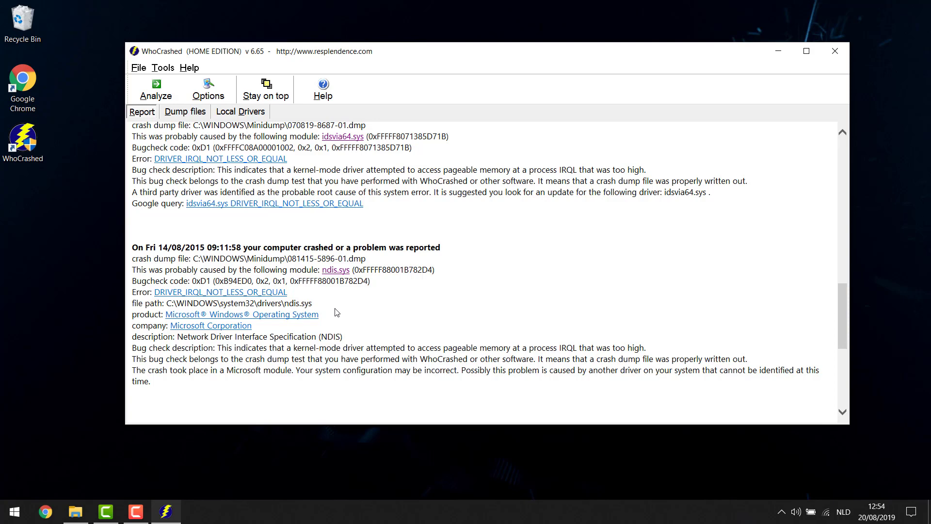
Search Google for 'Lenovo T540p drivers' in a new Chrome tab.
left_click(45, 513)
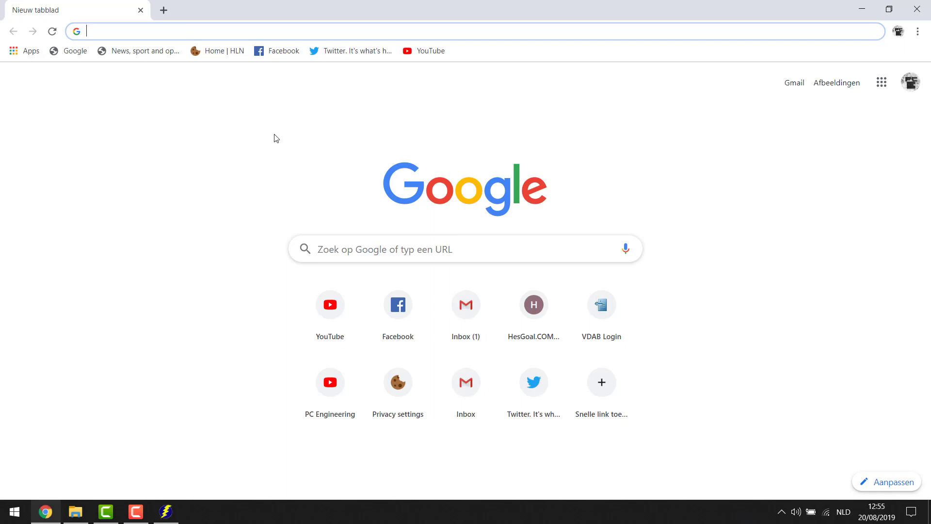
type("Lenovo ")
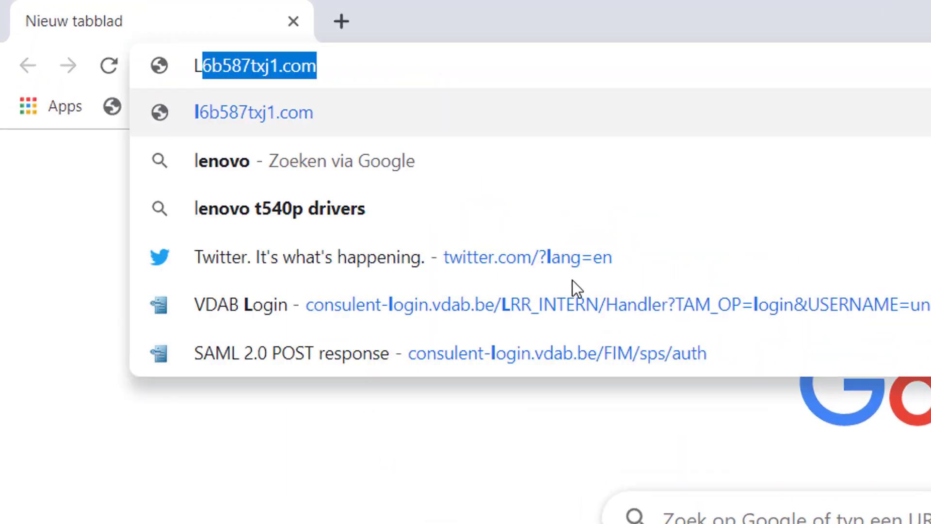
type("T540")
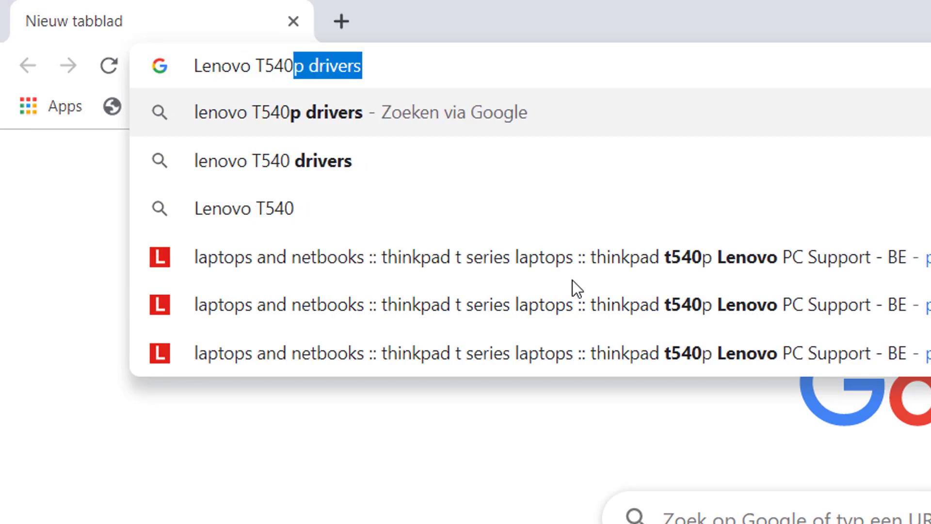
type("p")
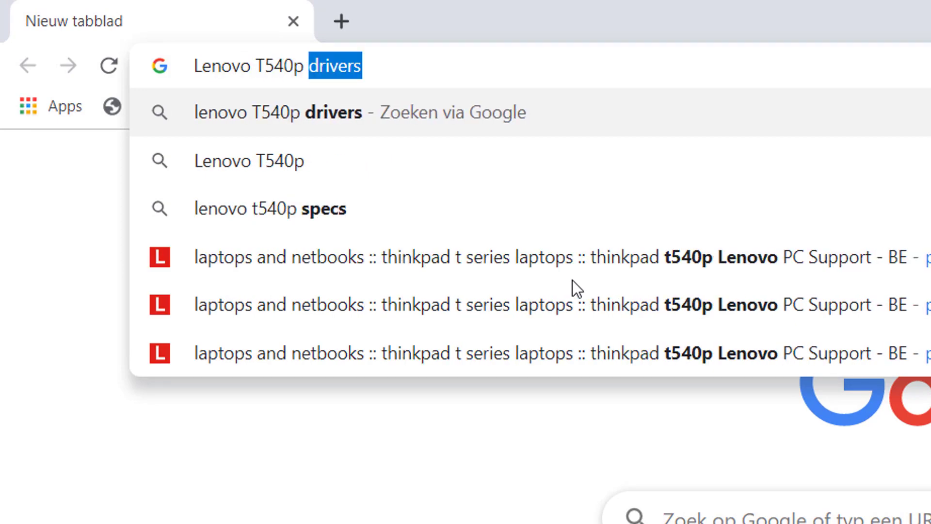
key("BackSpace")
key("BackSpace")
type("drivers")
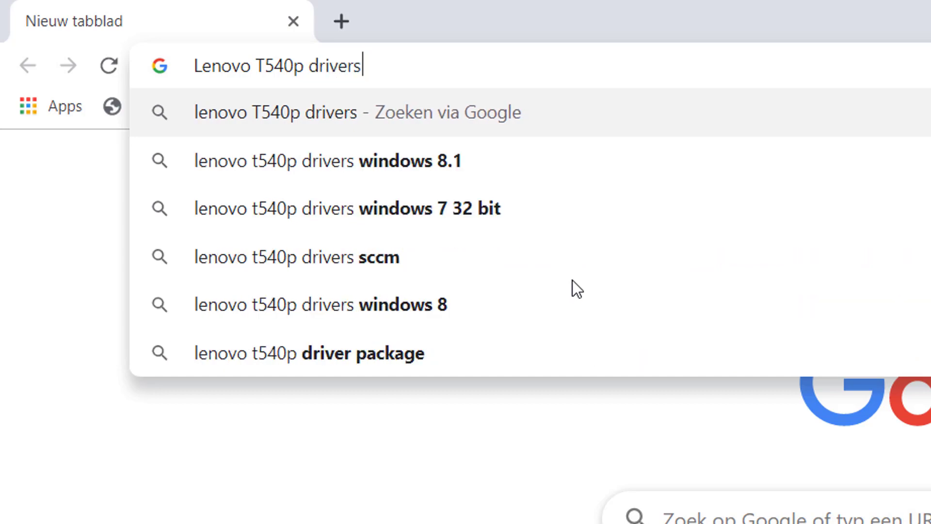
key("Return")
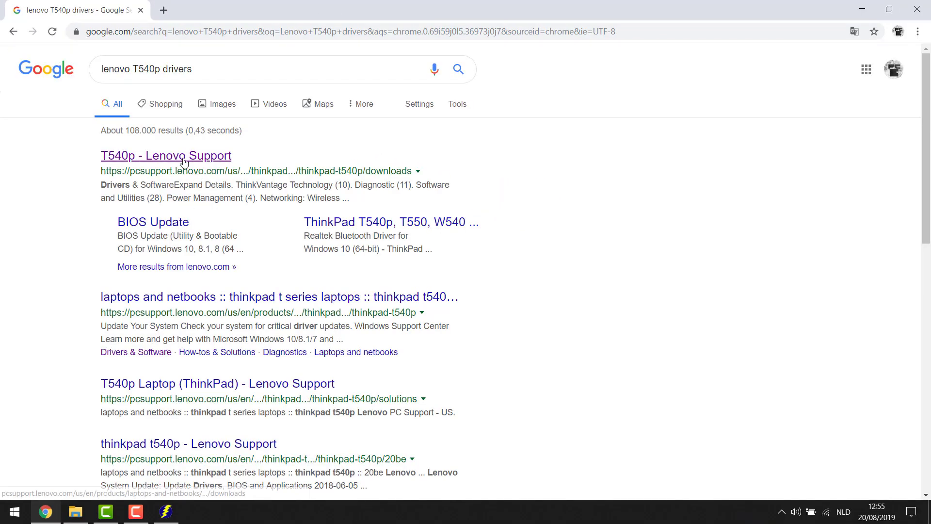
Open the Lenovo Support T540p downloads page and bring up its site language list.
left_click(184, 162)
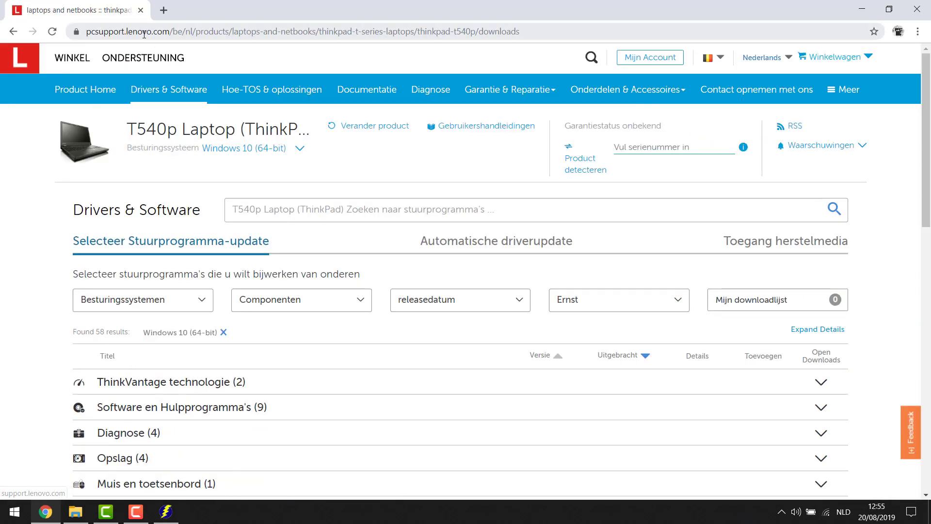
left_click_drag(126, 31, 153, 31)
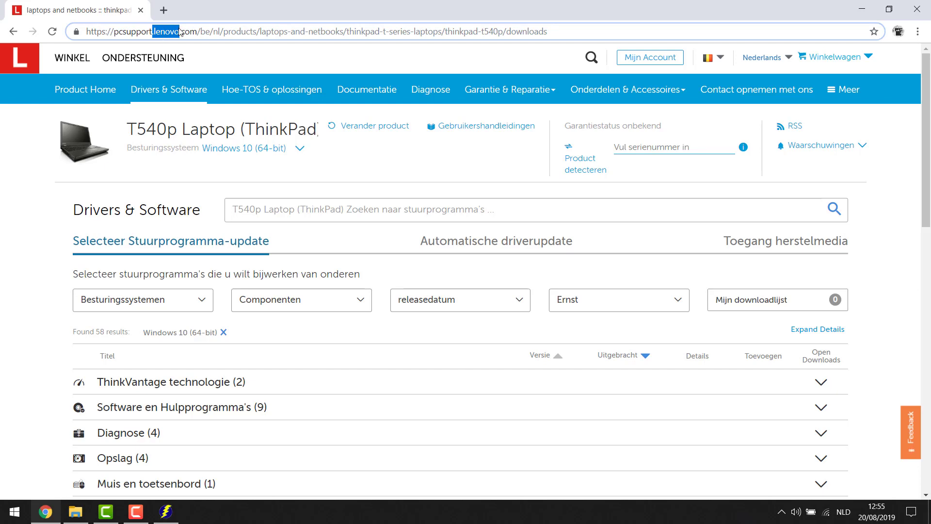
mouse_move(175, 65)
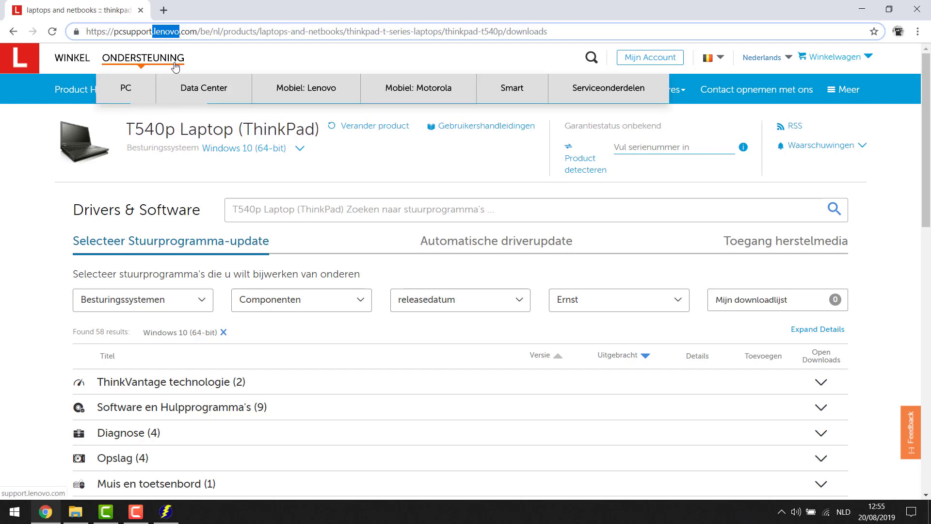
left_click(39, 191)
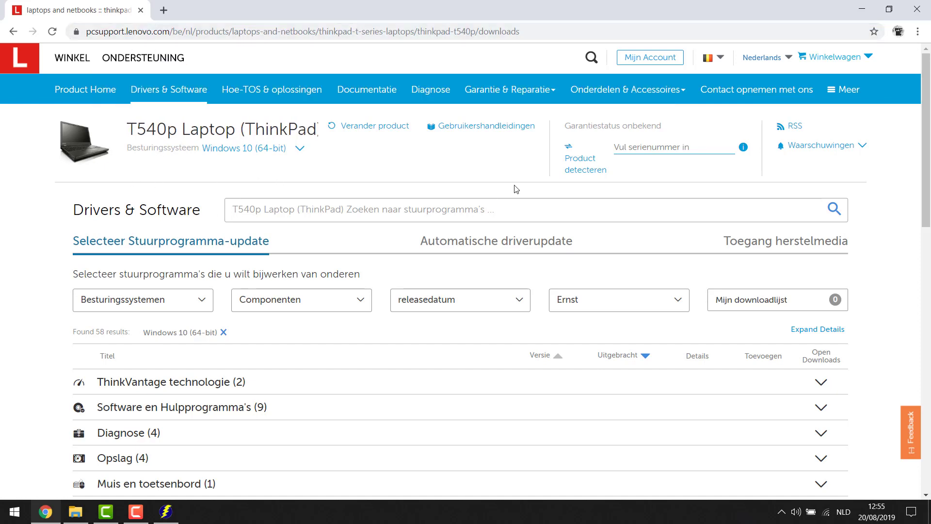
left_click(771, 58)
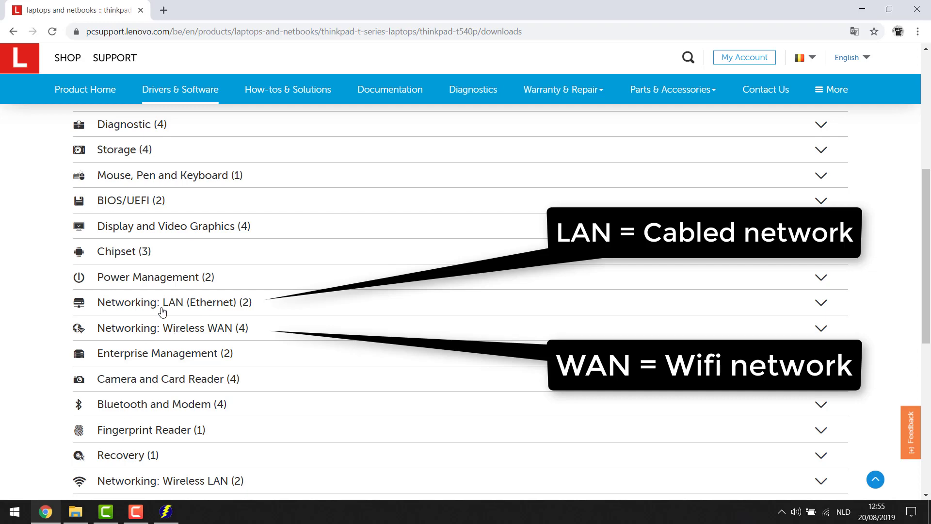
left_click(162, 311)
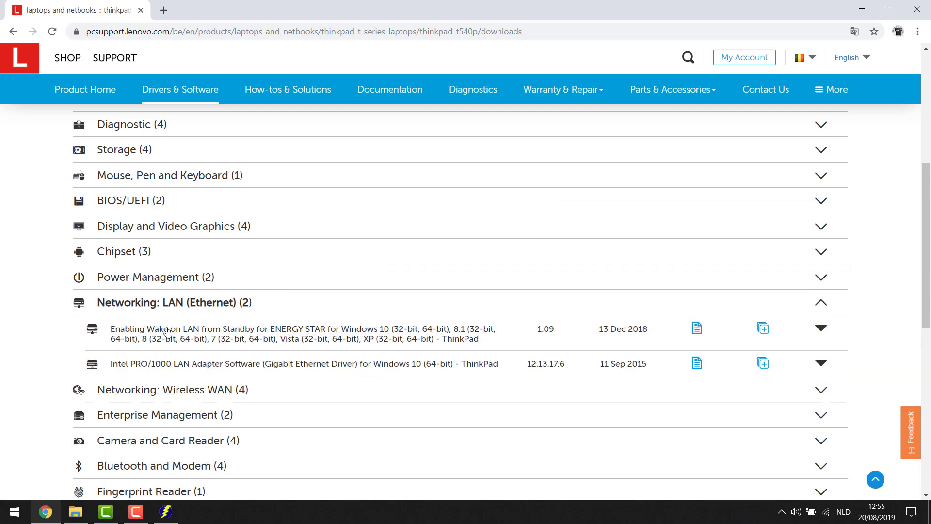
scroll(167, 331, "down", 1)
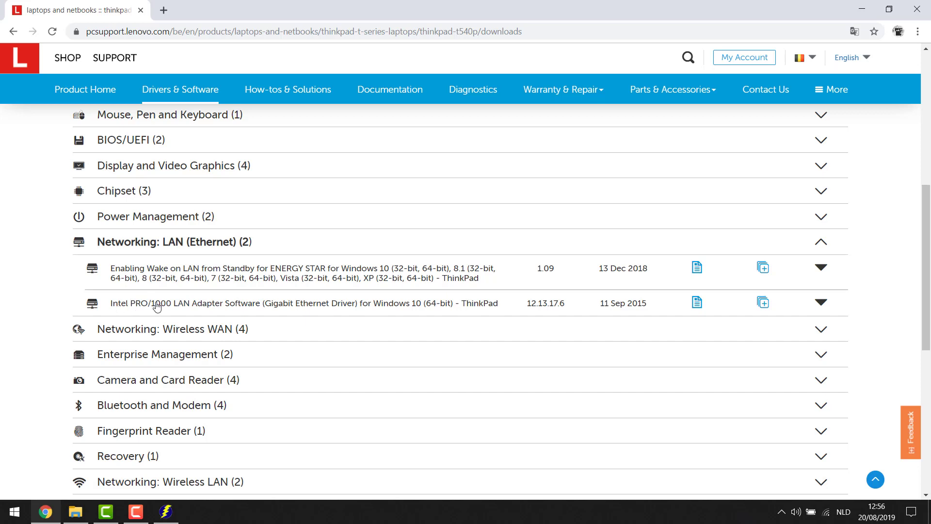
Expand Networking: Wireless WAN (4) to list the Sierra Wireless EM7345 and Ericsson/Sierra drivers.
left_click(137, 330)
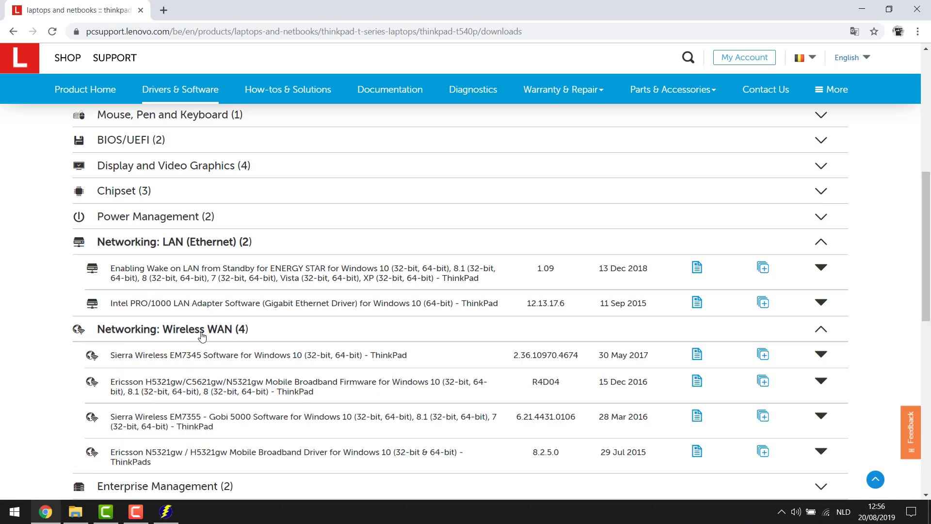